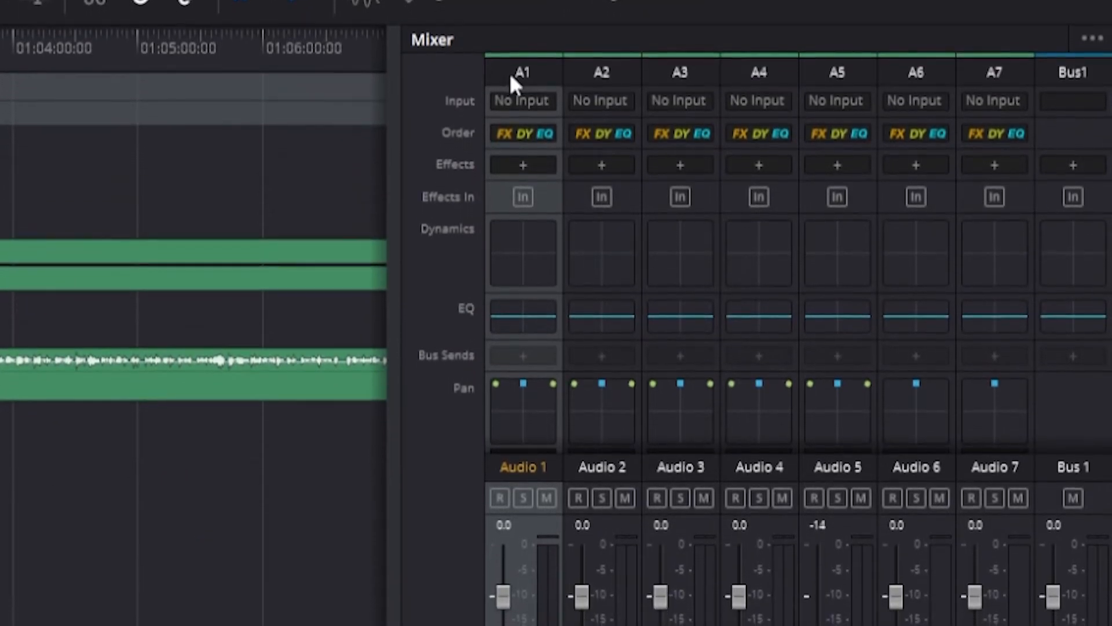
click(571, 84)
click(543, 65)
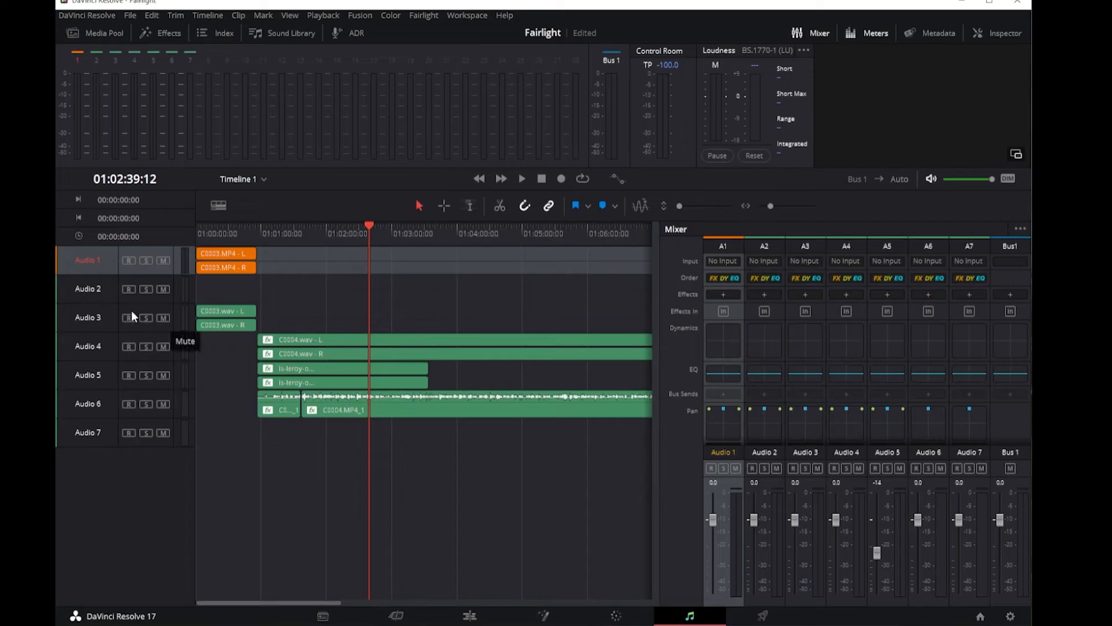
Step: Change the track color of Audio 2 to Lime and of Audio 3 to Olive
right_click(98, 293)
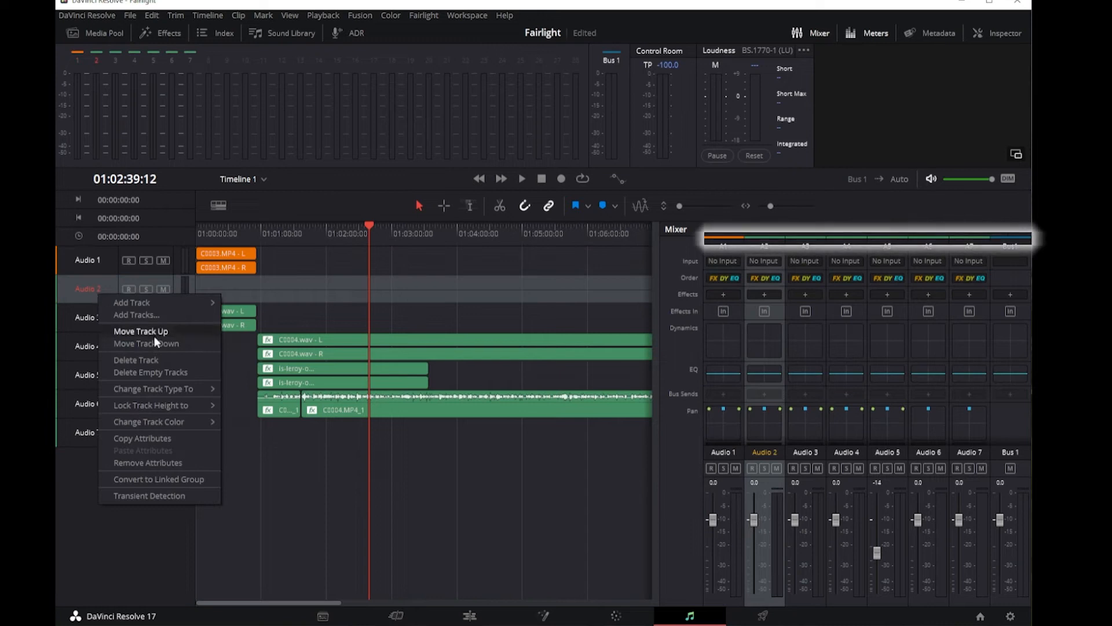
mouse_move(191, 423)
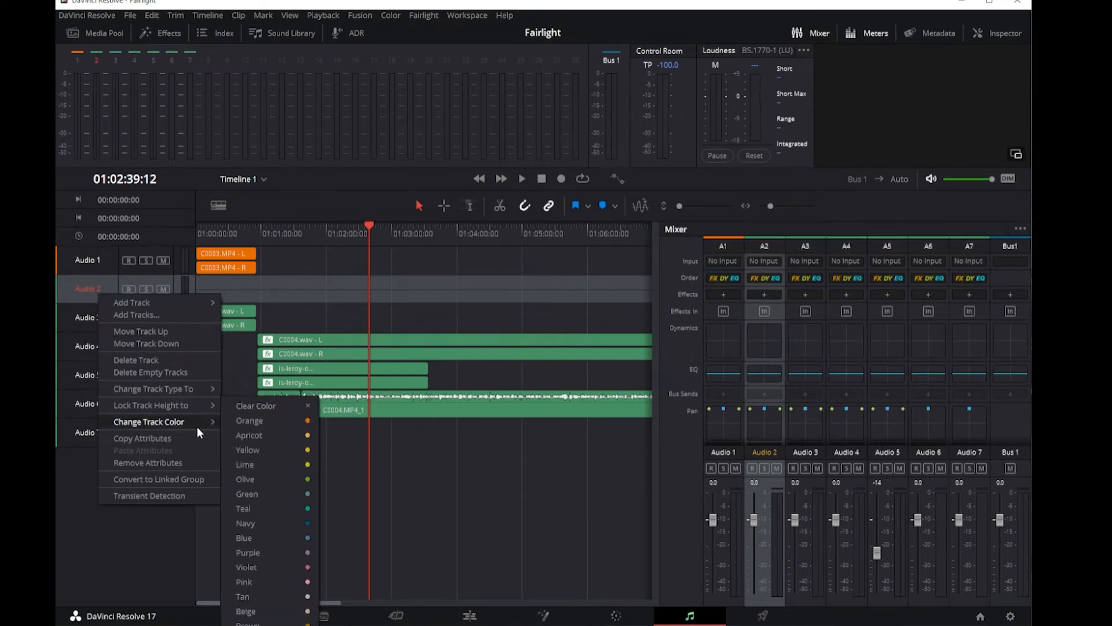
click(264, 460)
right_click(94, 328)
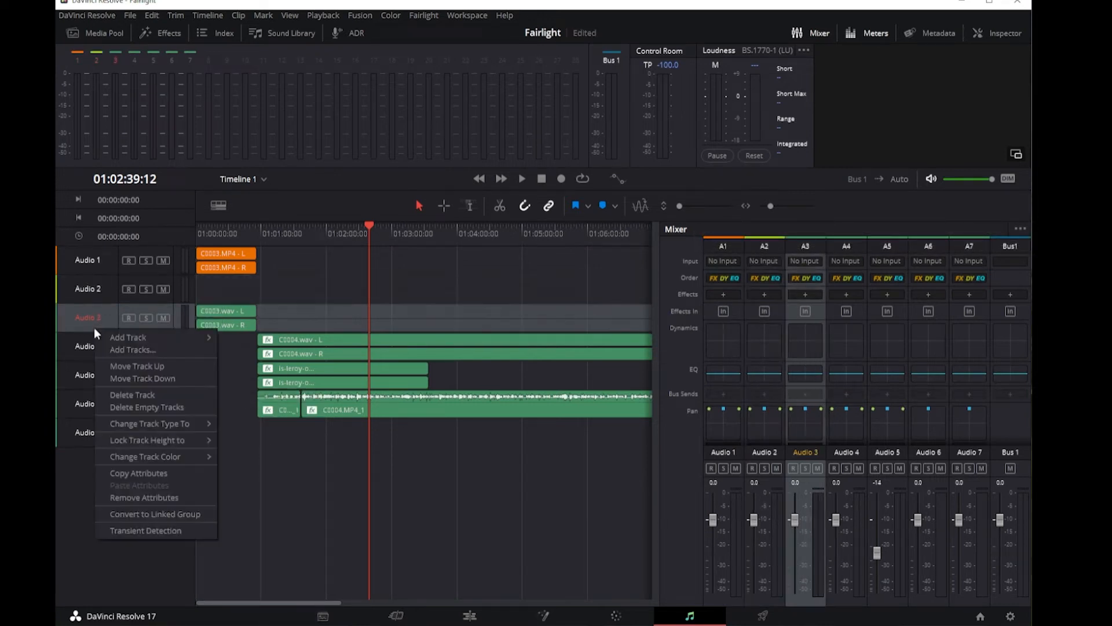
mouse_move(197, 456)
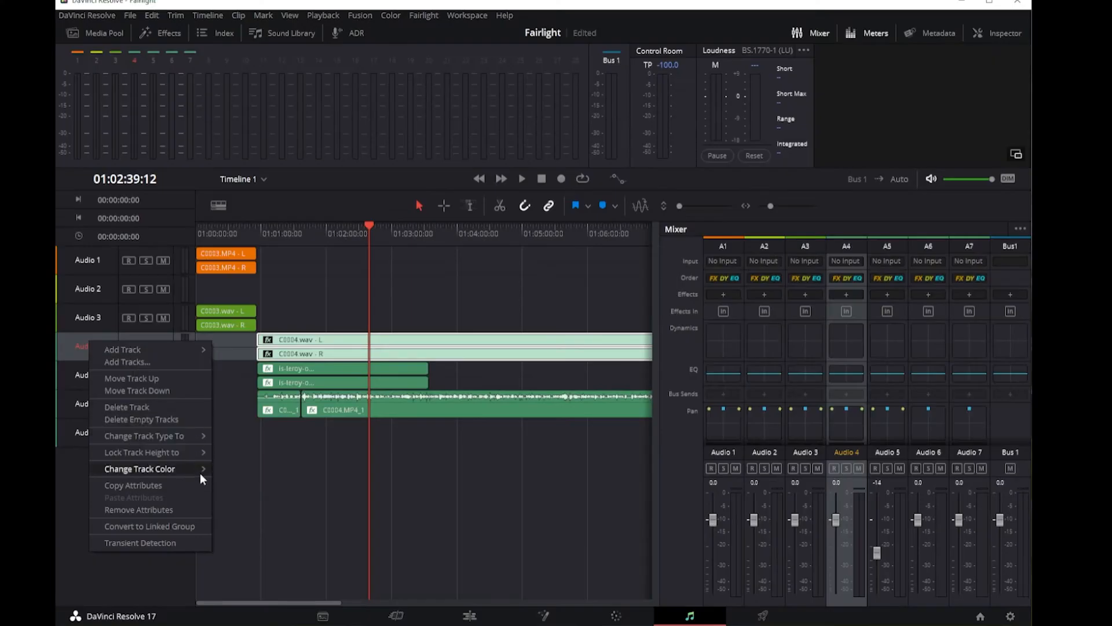
Step: Change the track color of Audio 4 to Blue and of Audio 5 to Pink
mouse_move(200, 473)
click(248, 495)
right_click(104, 379)
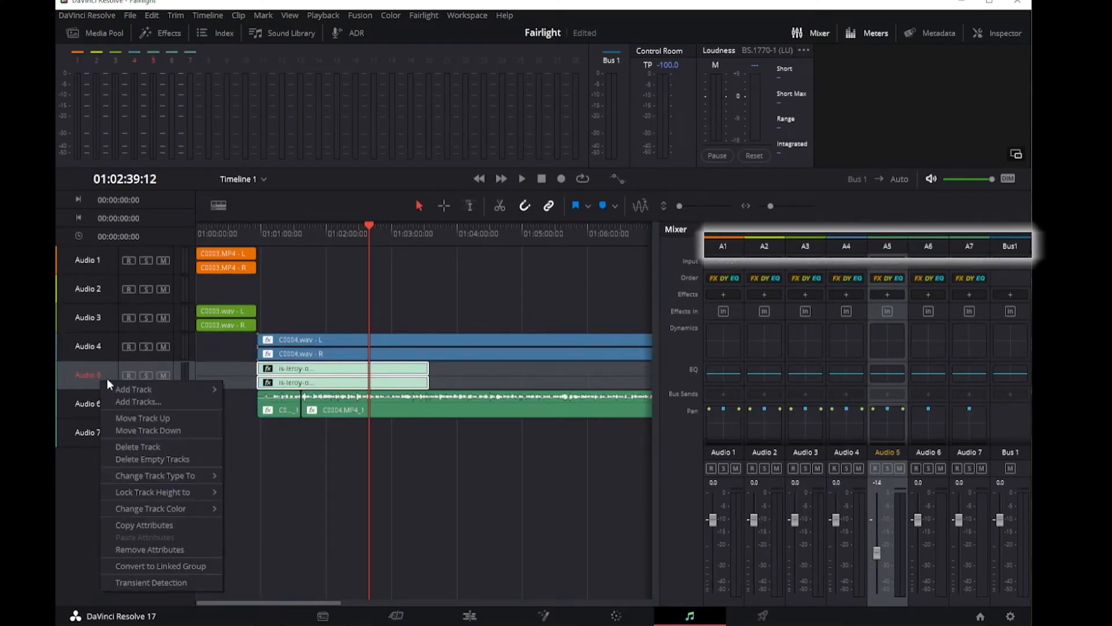
mouse_move(182, 508)
click(280, 580)
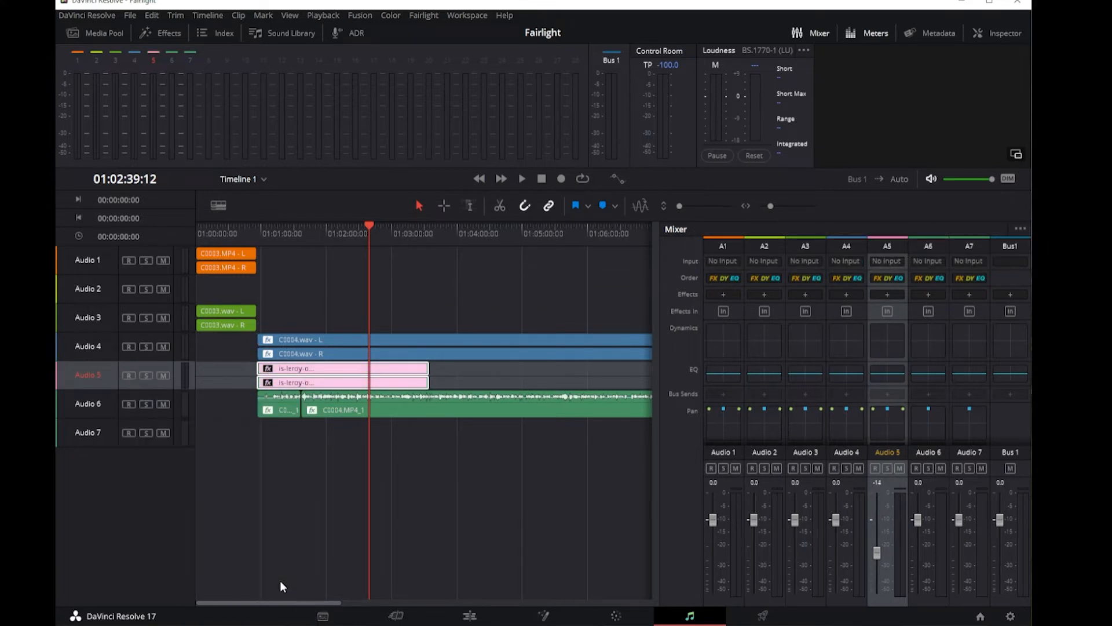
Step: View the input patching for track Audio 1 and close it without patching anything
click(715, 259)
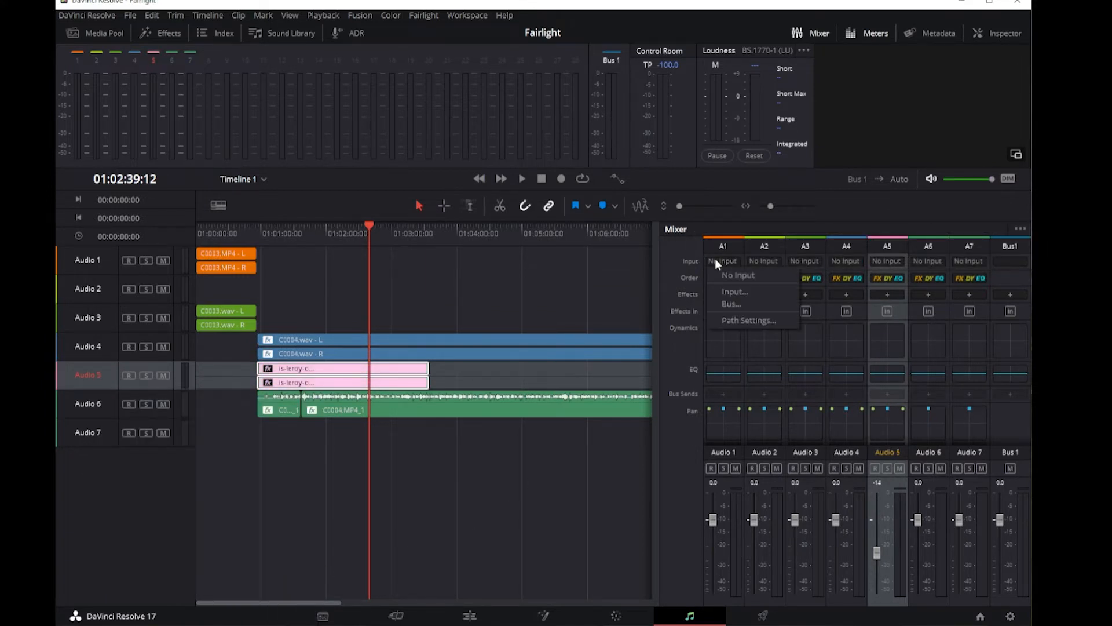
click(759, 296)
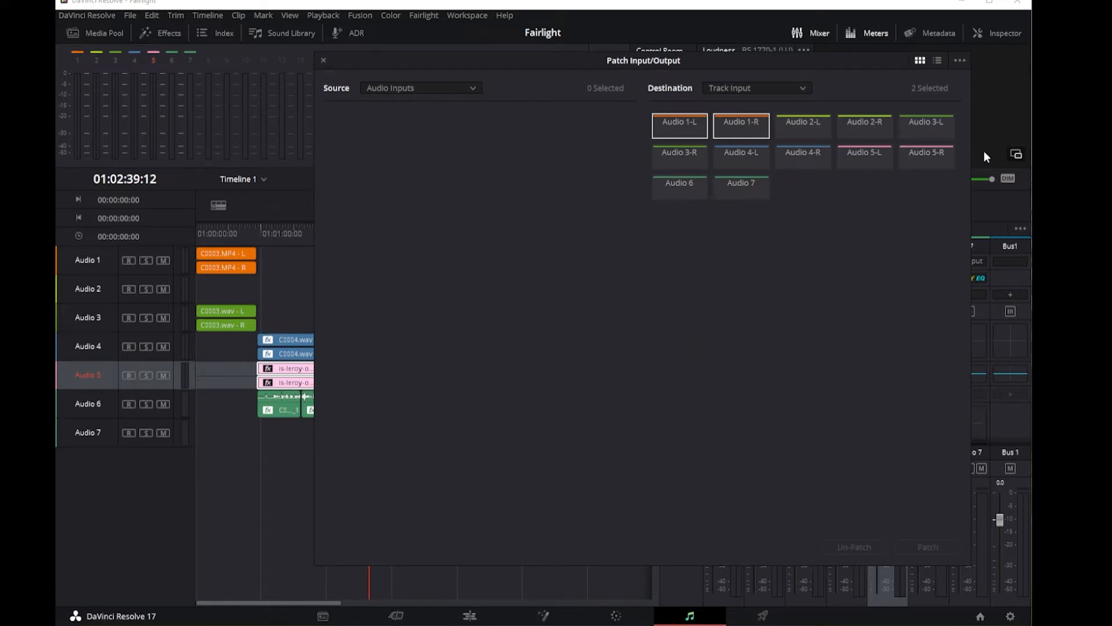
click(323, 61)
click(787, 359)
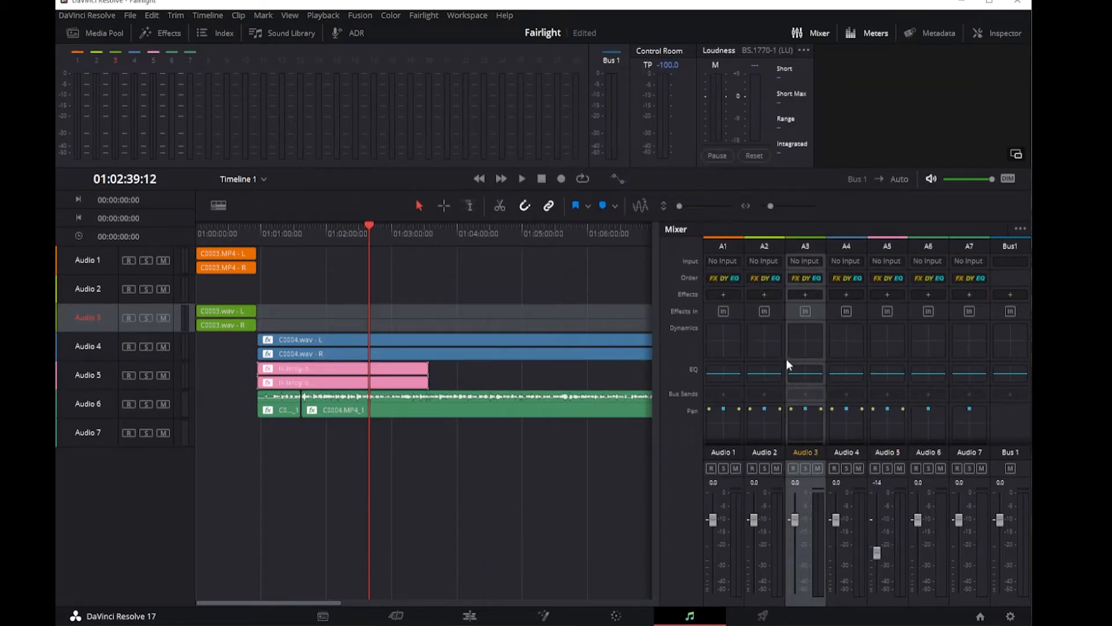
Step: Insert the Fairlight FX Delay effect on track Audio 1 and swap it for the ReaDelay effect
click(724, 277)
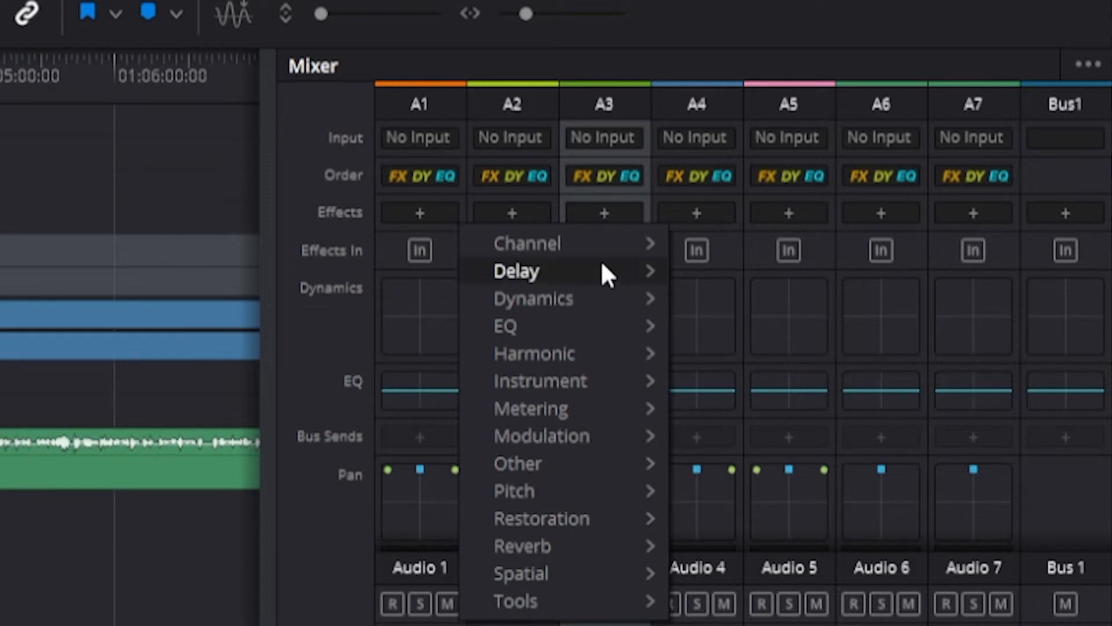
mouse_move(667, 272)
mouse_move(810, 277)
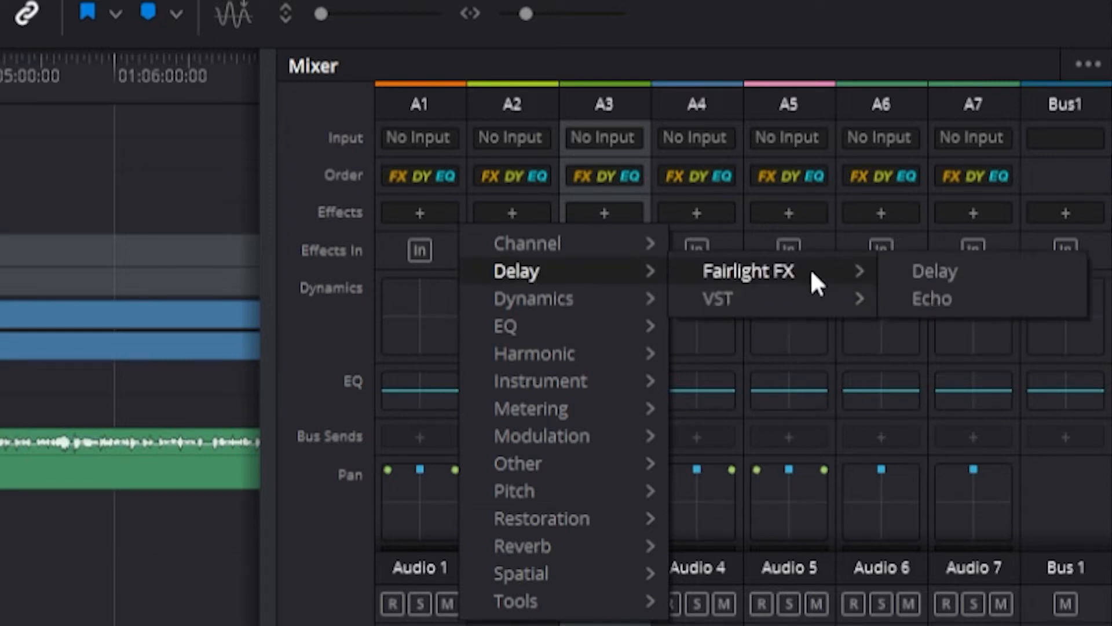
click(1011, 292)
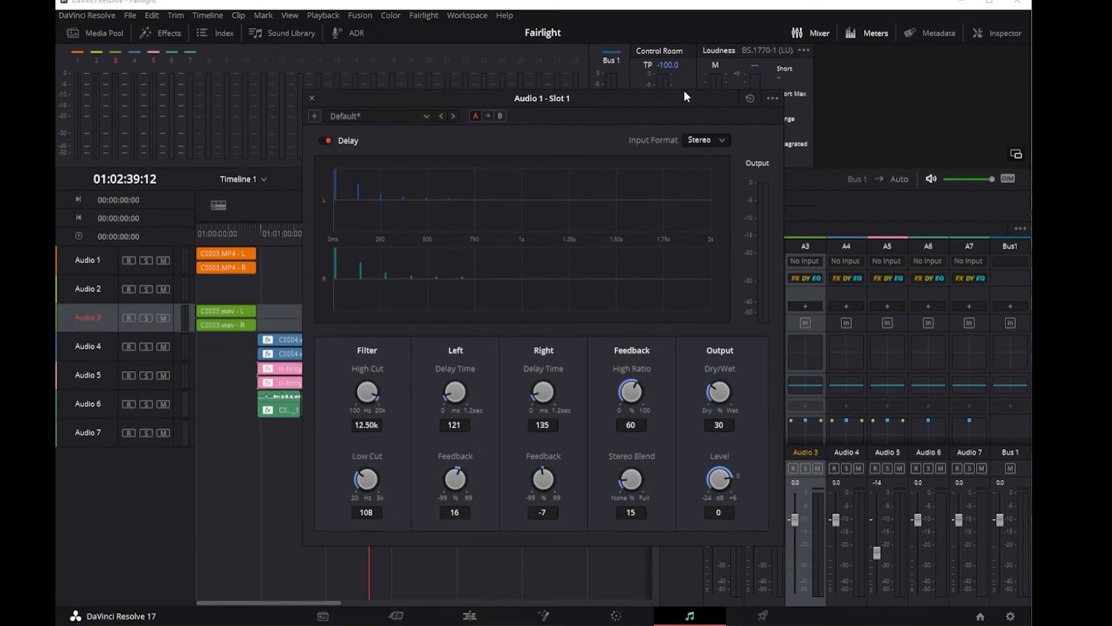
drag(684, 92, 551, 90)
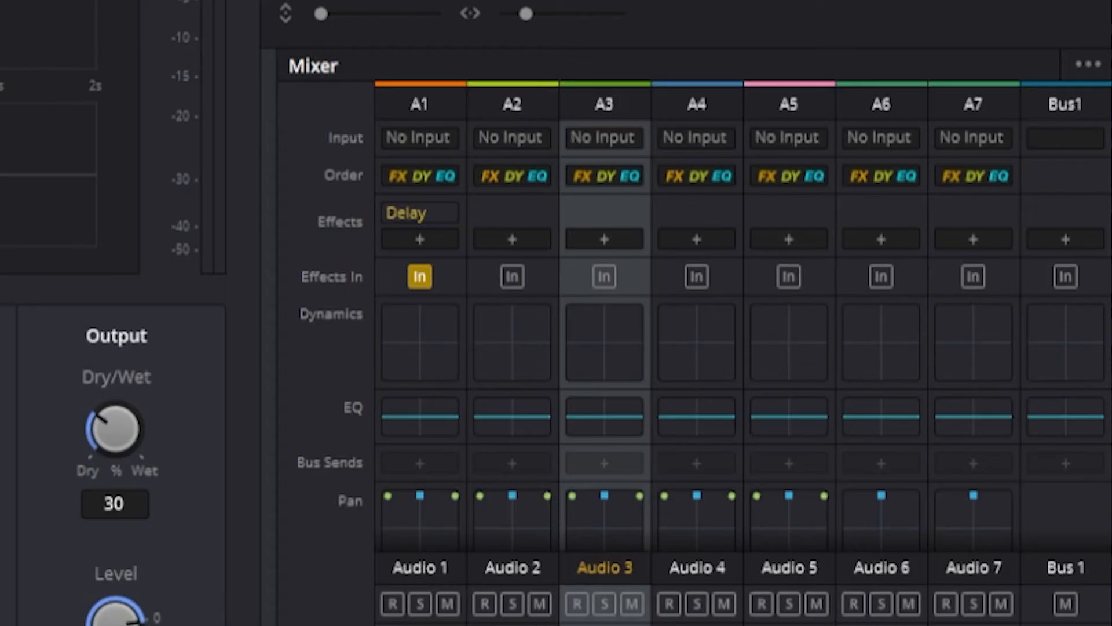
click(180, 100)
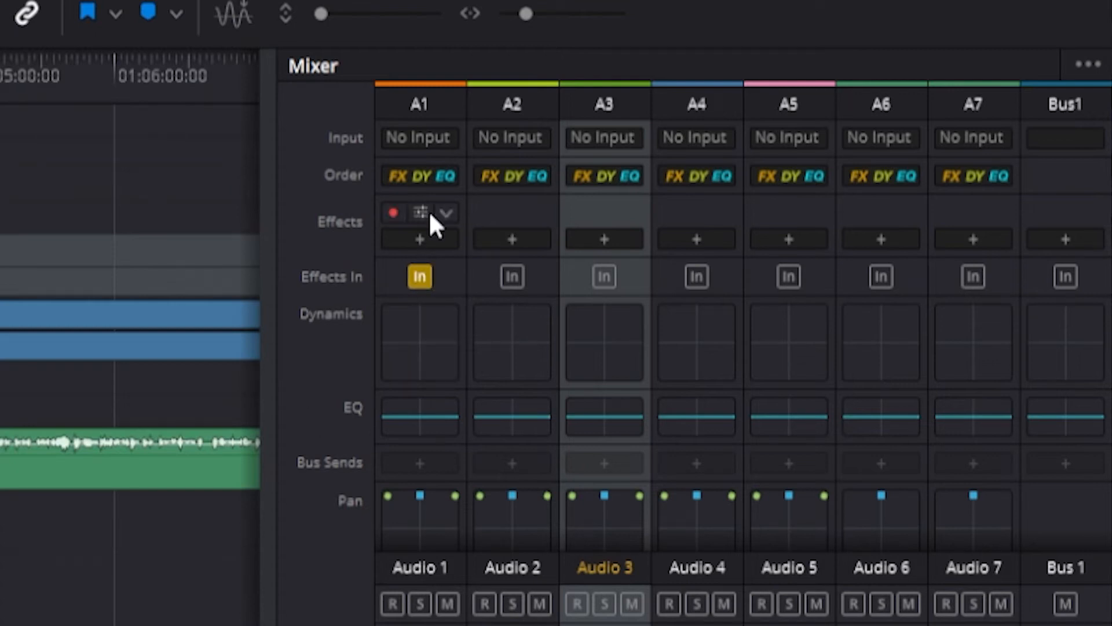
right_click(451, 213)
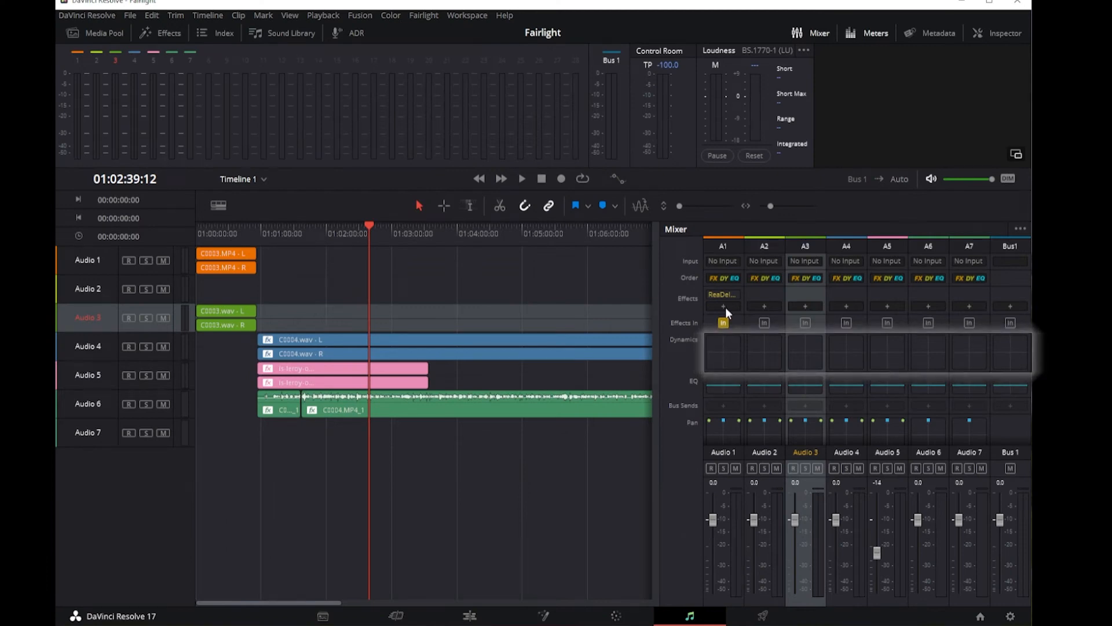
Step: Open the dynamics settings of track Audio 1 to examine its processing sections
double_click(723, 353)
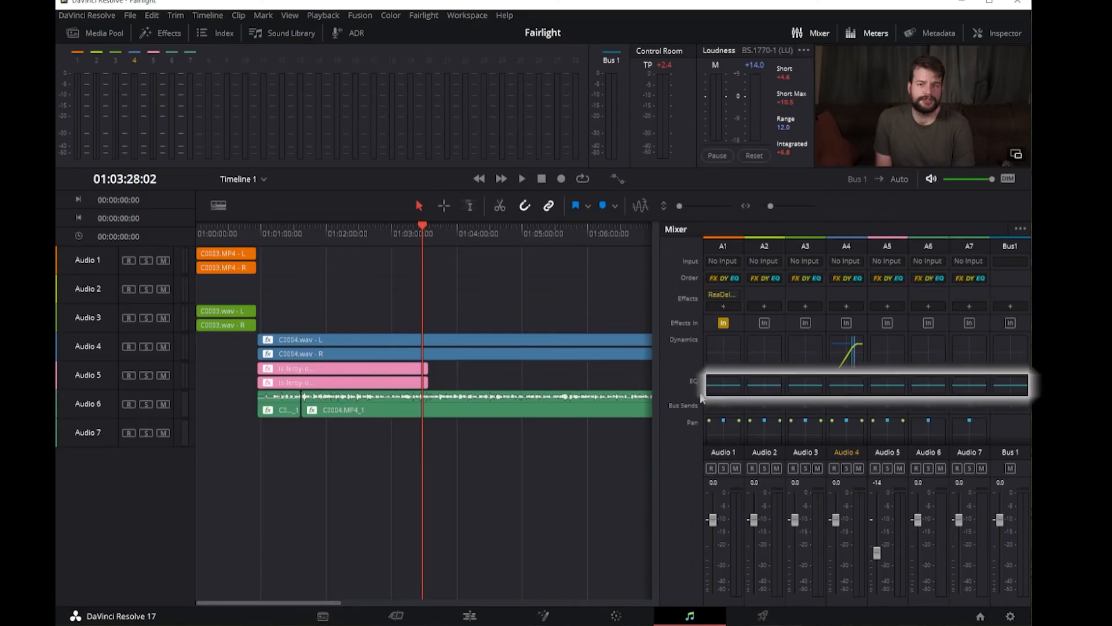
Step: Open the equalizer of track Audio 1 and enable Band 1 and Band 6
double_click(724, 385)
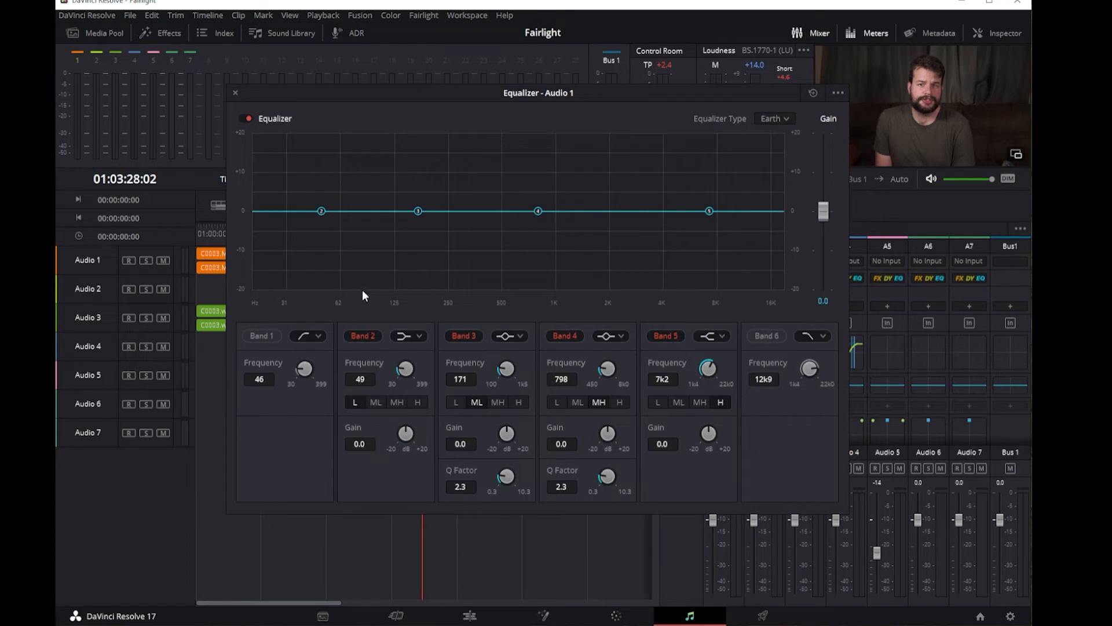
click(266, 336)
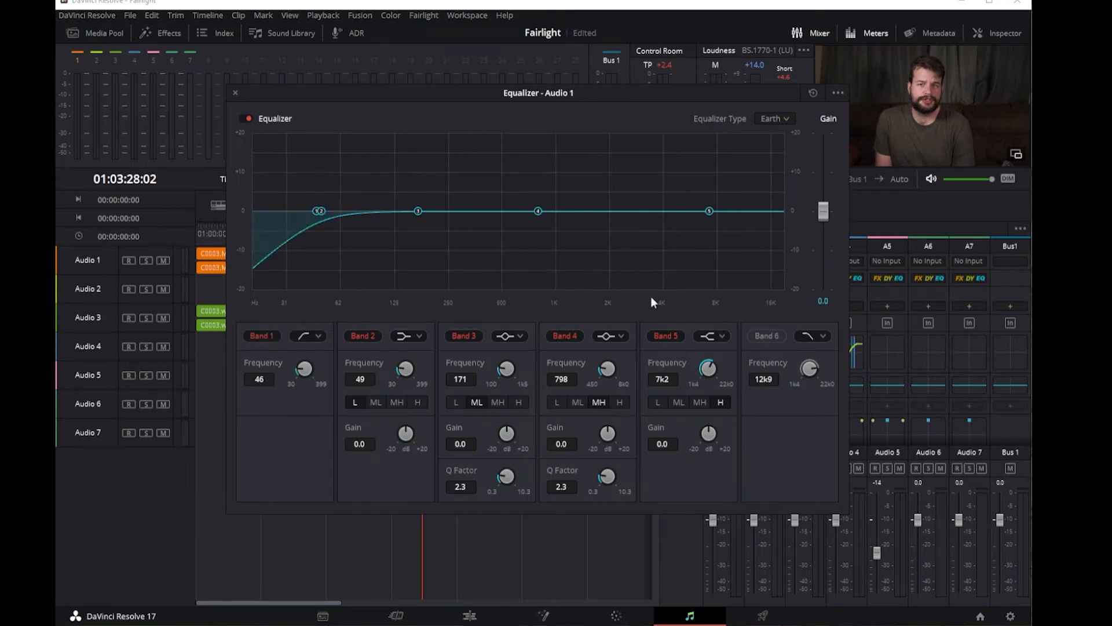
click(760, 337)
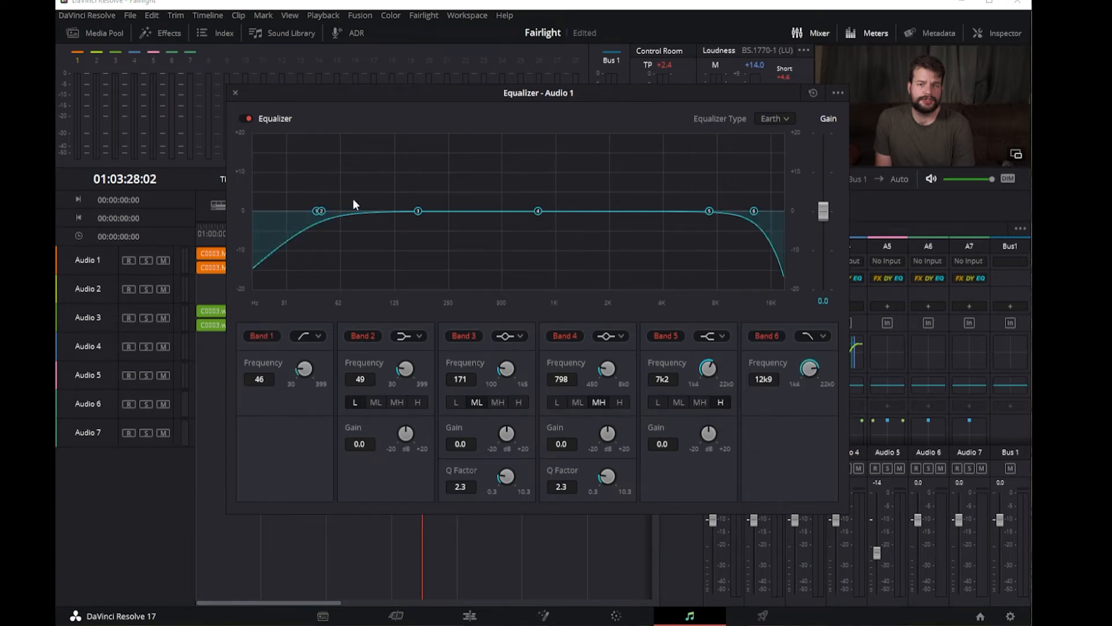
Step: Set Band 2 to about 109 Hz at -10.4 dB, Band 3 to 228 Hz at -6.5 dB and Band 5 to 1.5 kHz at +3.3 dB
drag(320, 212, 384, 250)
key(space)
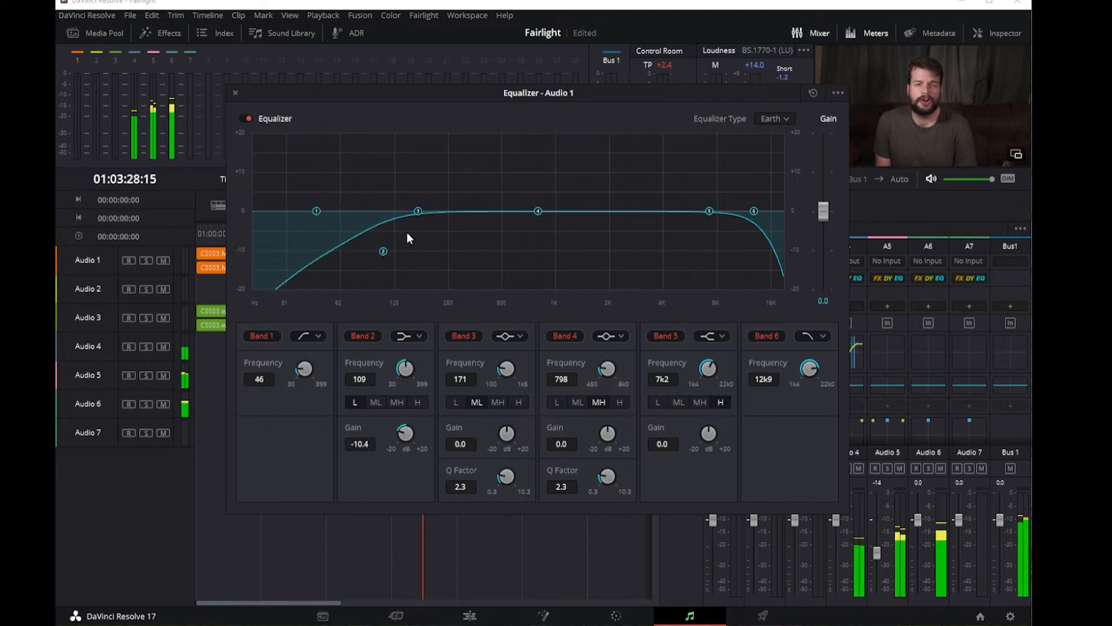
drag(421, 213, 463, 250)
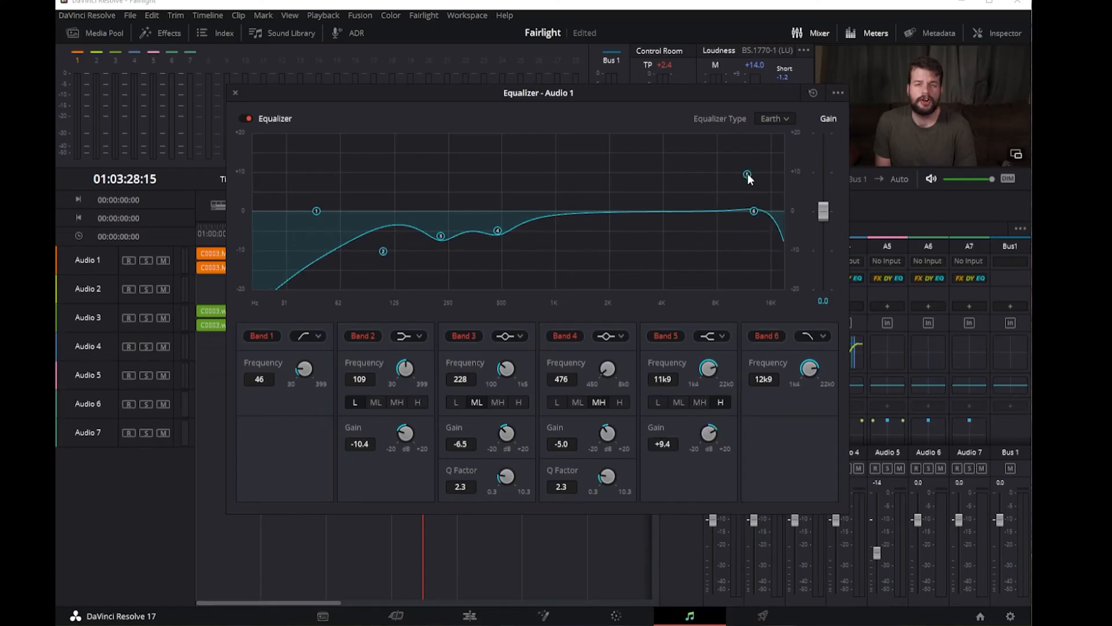
drag(747, 173, 591, 197)
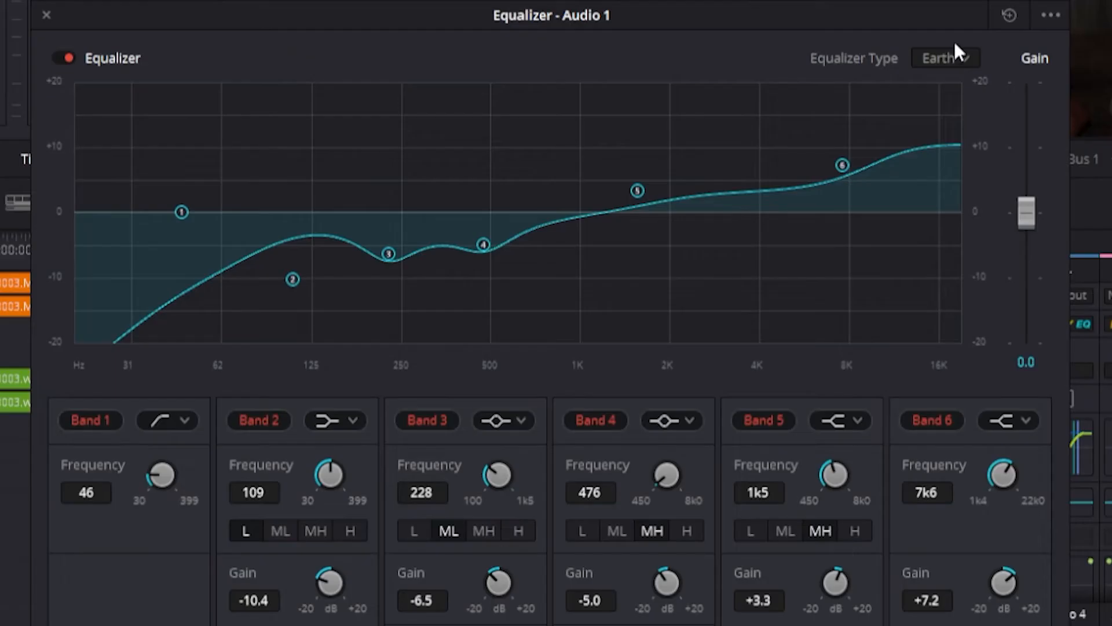
Step: Switch Audio 1's equalizer type through Air and Ice, ending on Fire
click(786, 119)
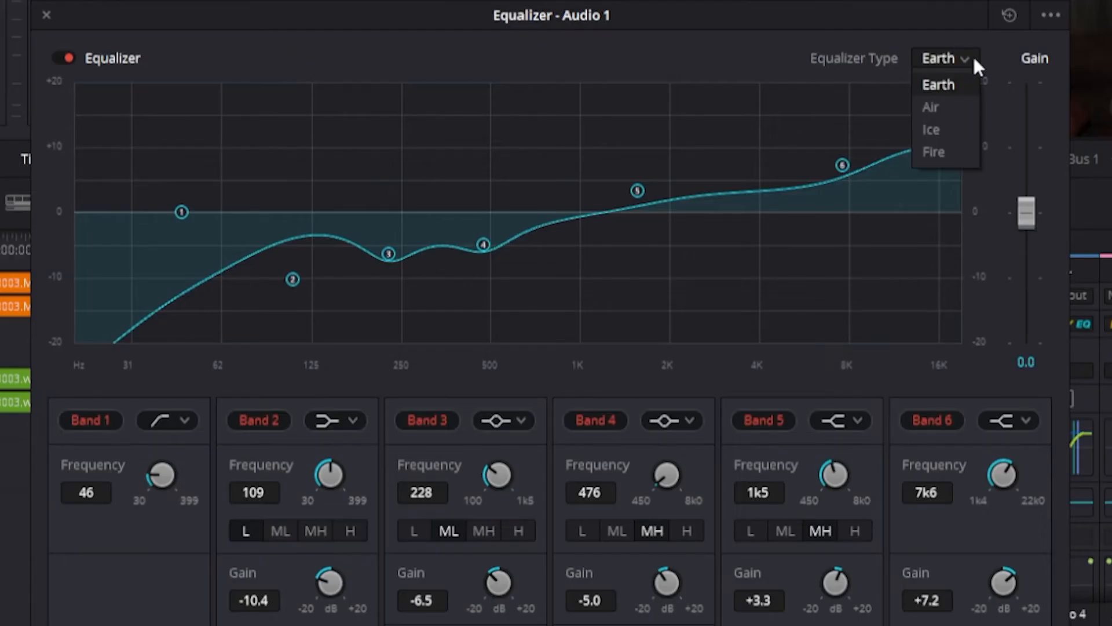
click(963, 106)
click(968, 57)
click(957, 130)
click(965, 58)
click(951, 150)
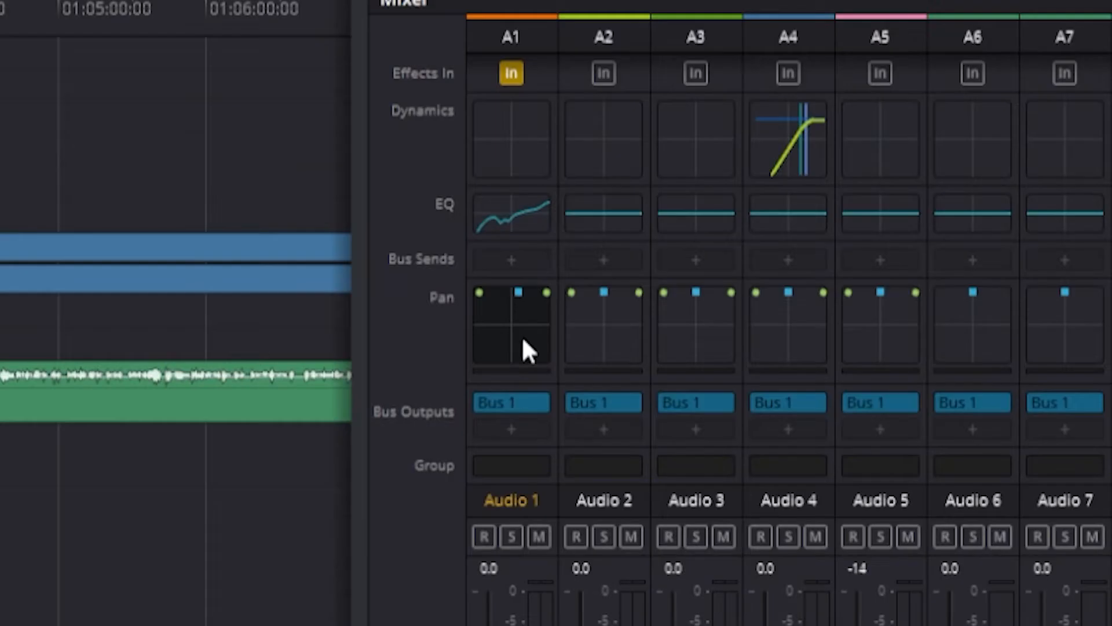
Step: Try out different pan positions for track Audio 1 in the mixer and in its detailed pan view
mouse_move(728, 383)
mouse_down()
mouse_move(711, 402)
mouse_move(728, 388)
mouse_up()
drag(523, 359, 508, 324)
double_click(508, 323)
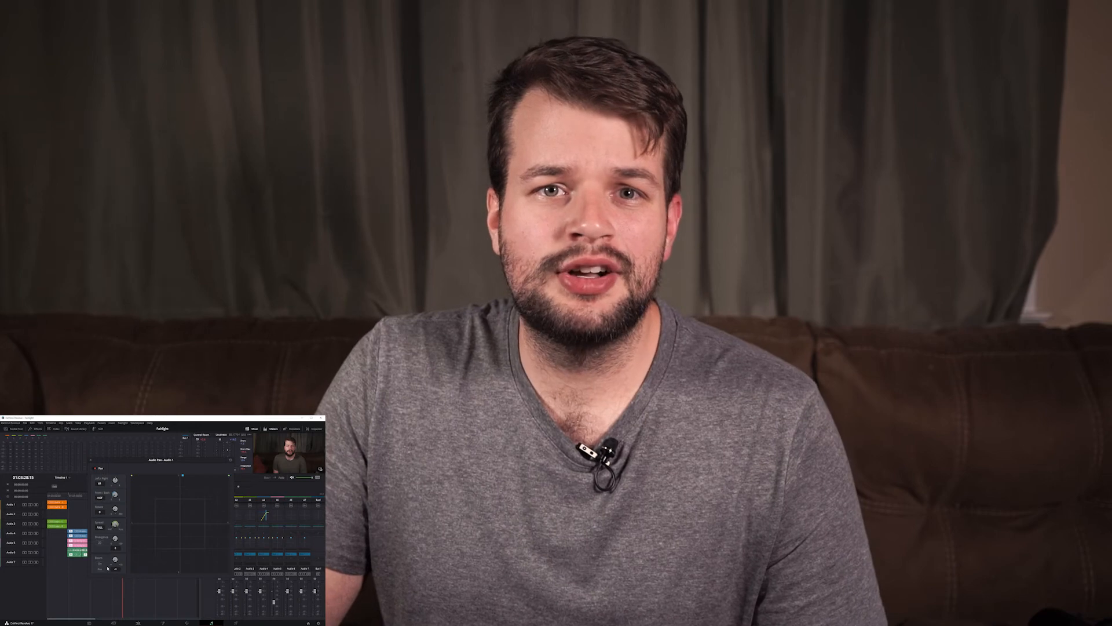
drag(182, 475, 176, 517)
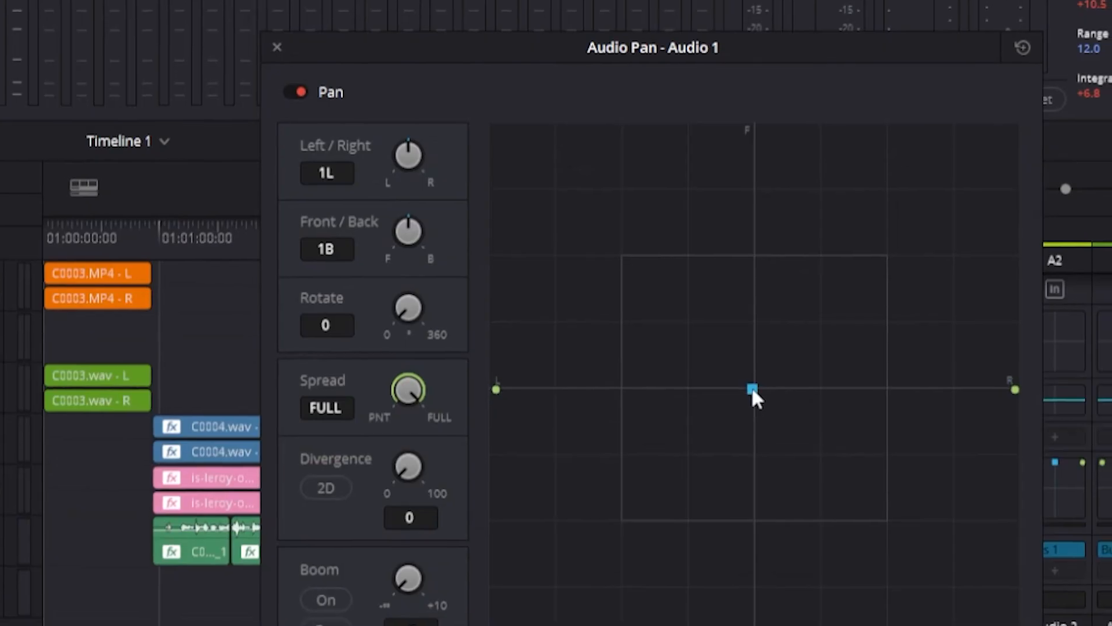
drag(175, 522, 163, 513)
drag(632, 320, 669, 77)
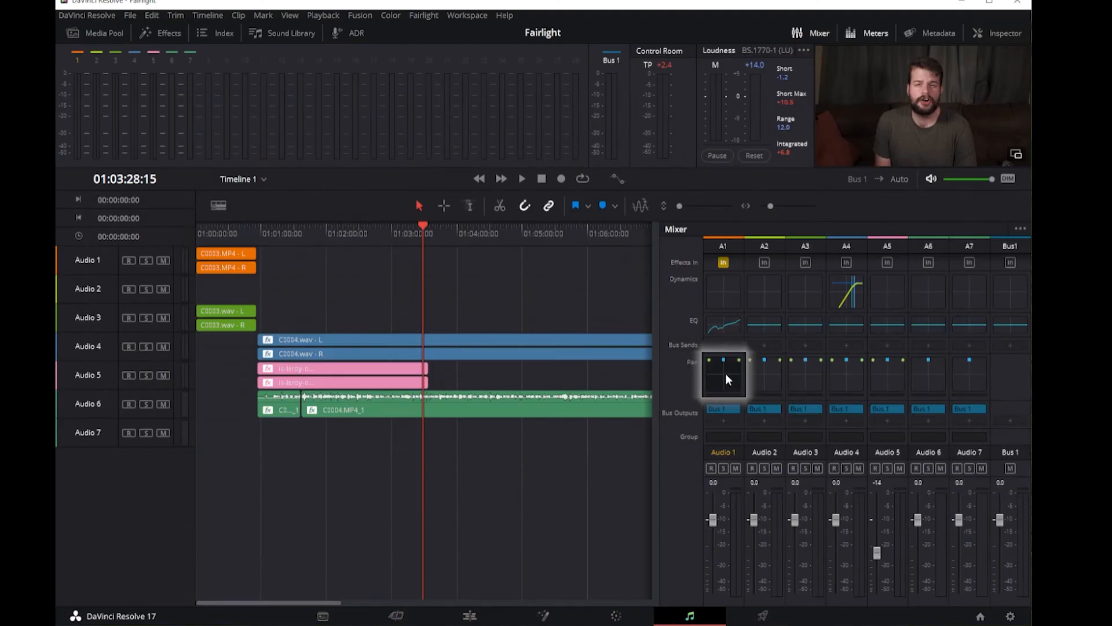
Step: Open the 3D pan view of track Audio 1 to examine it, and close it again
double_click(727, 379)
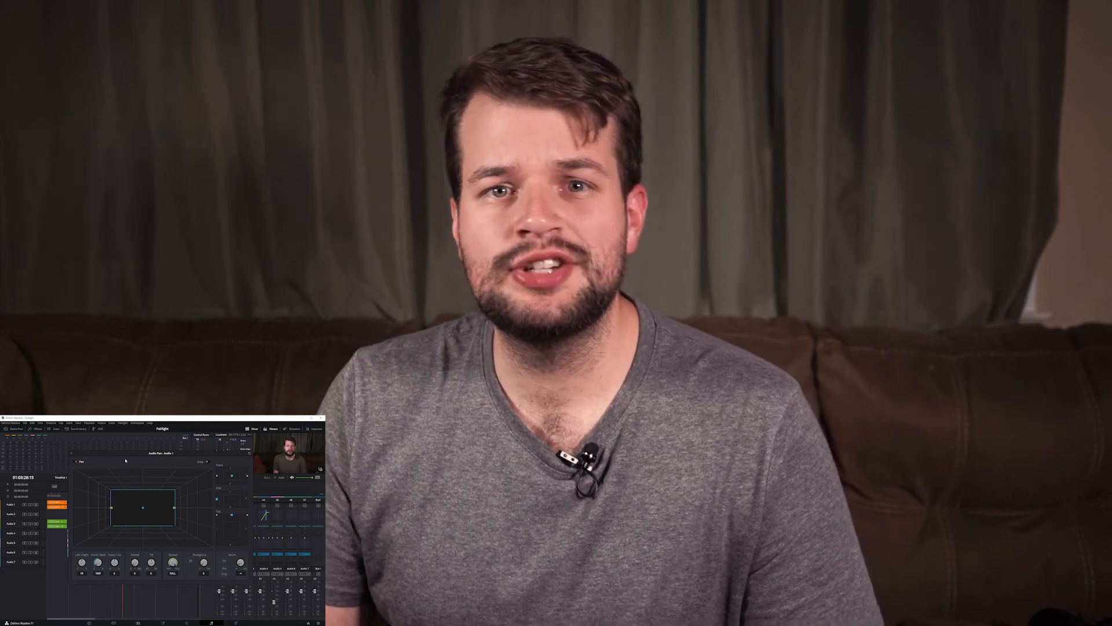
click(72, 453)
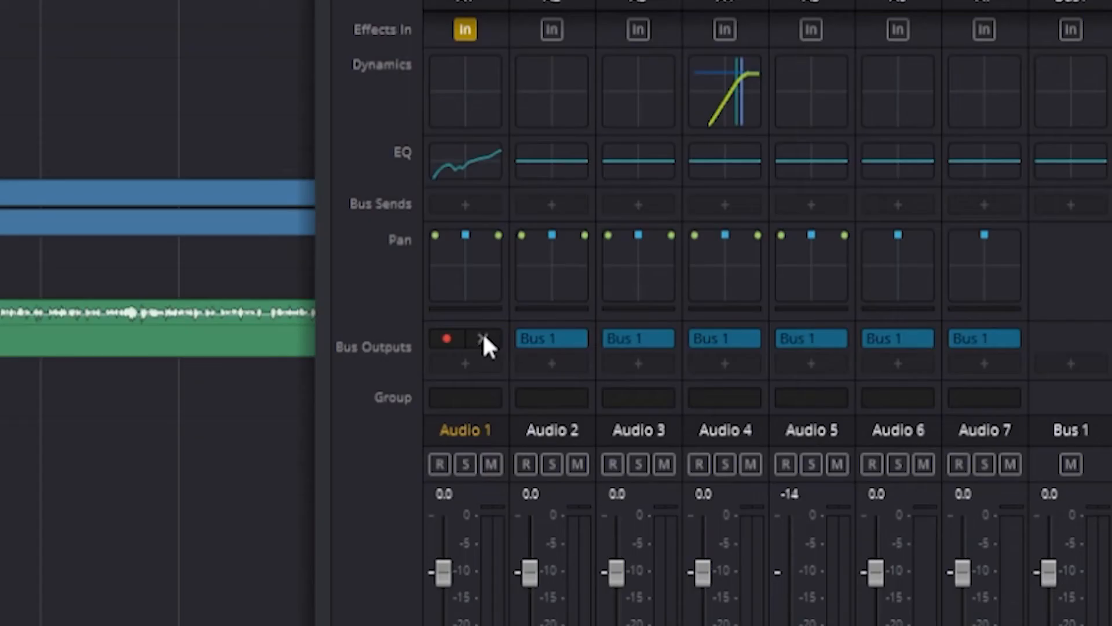
Step: Assign Bus 1 as the bus output of track Audio 1
click(483, 336)
click(465, 361)
click(567, 391)
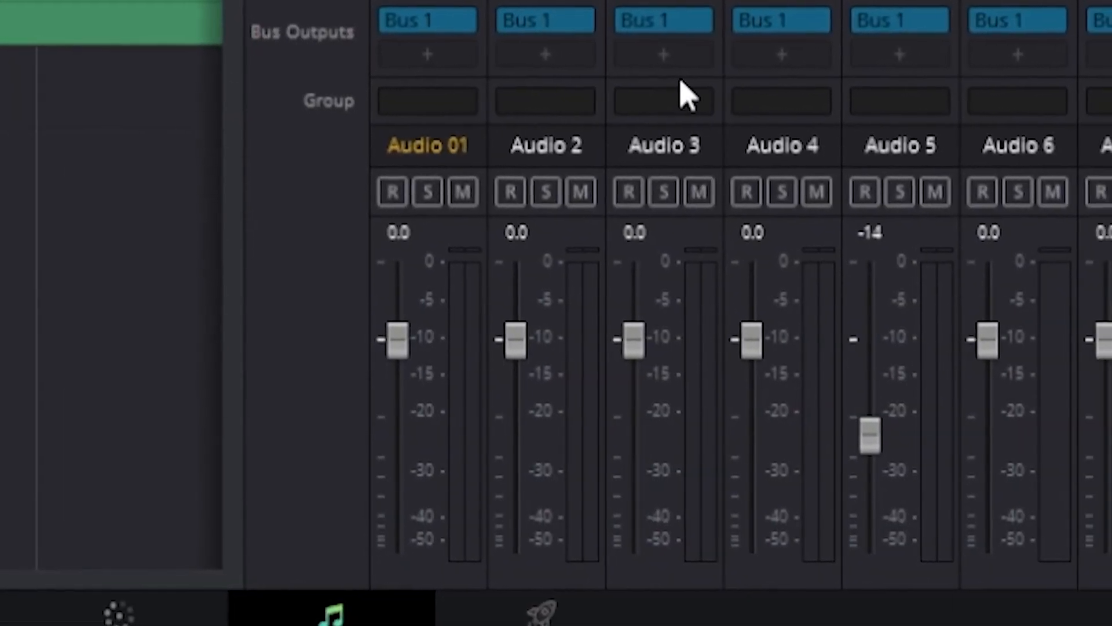
Step: Play the timeline to watch the mixer's level meters, selecting the Audio 2 channel and the Audio 01 channel
key(space)
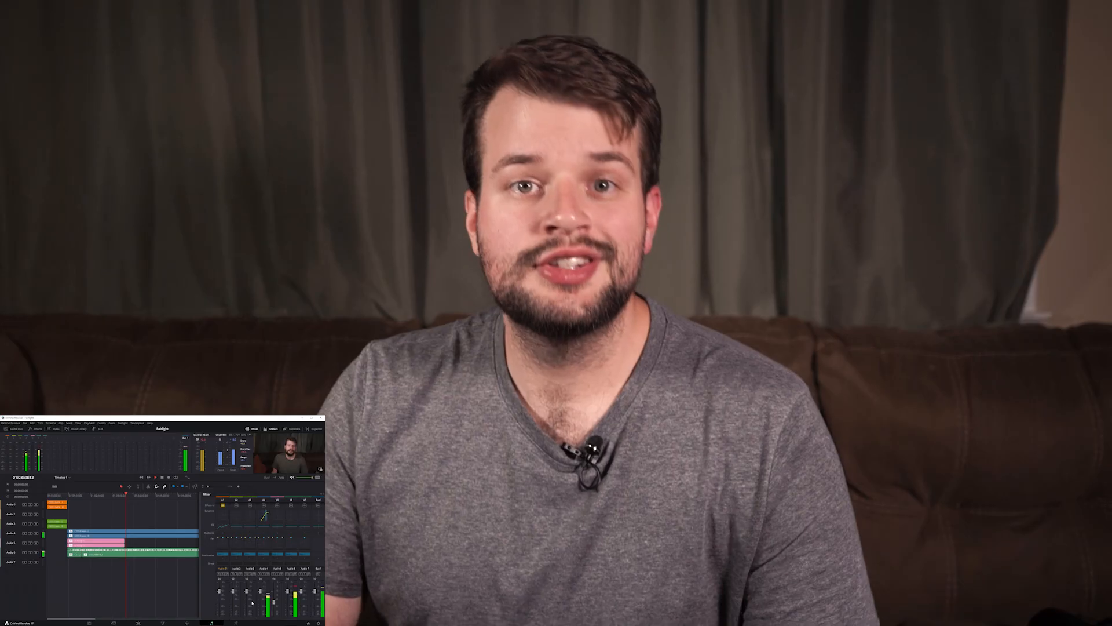
click(235, 618)
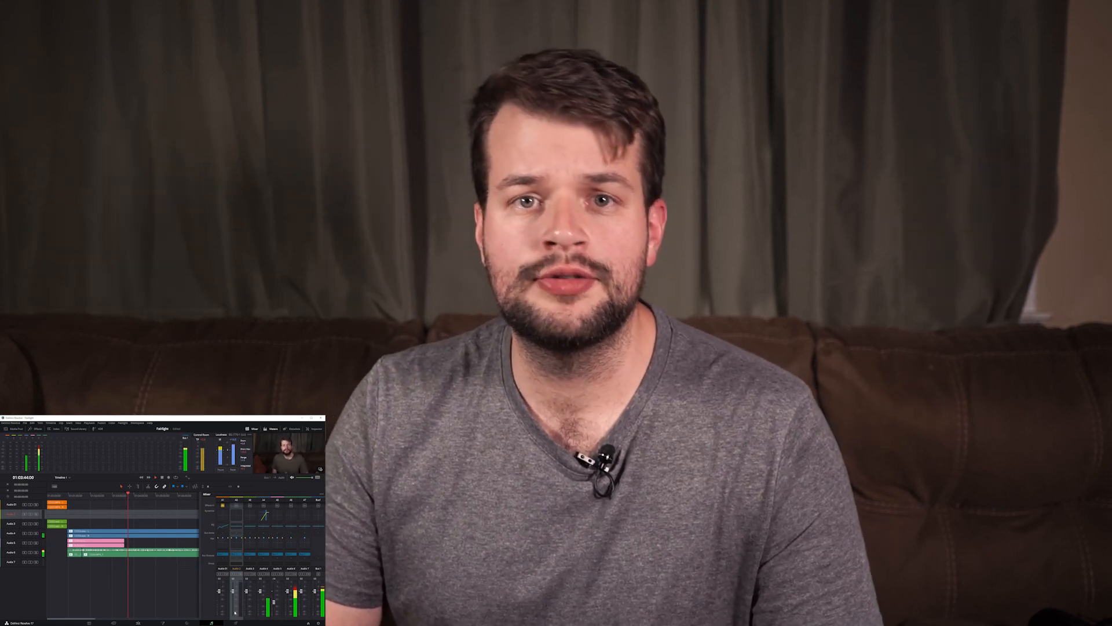
click(227, 582)
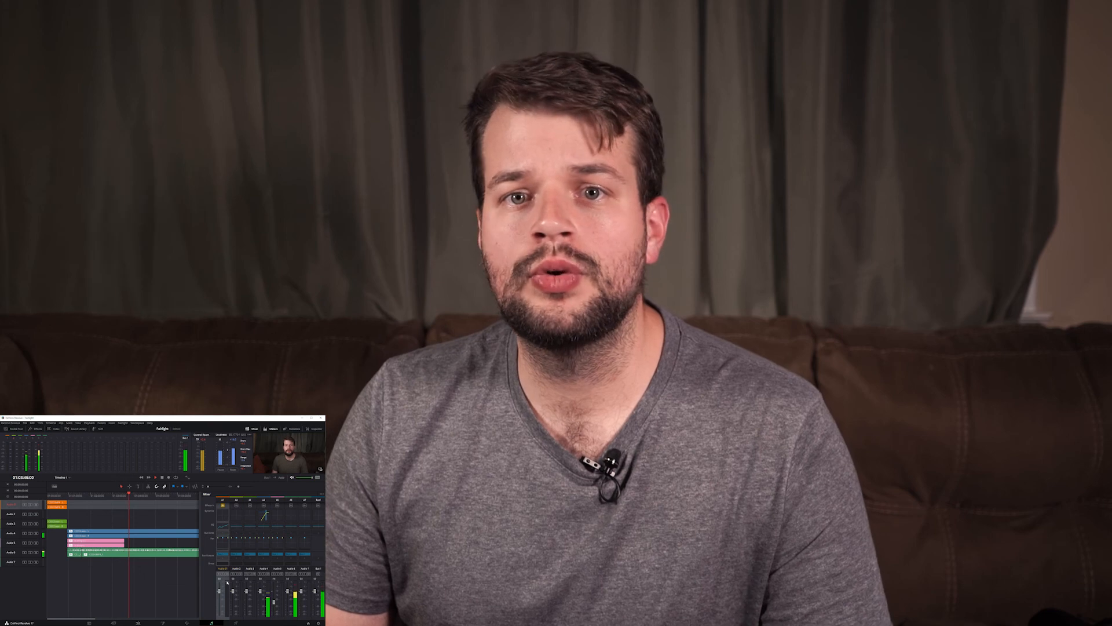